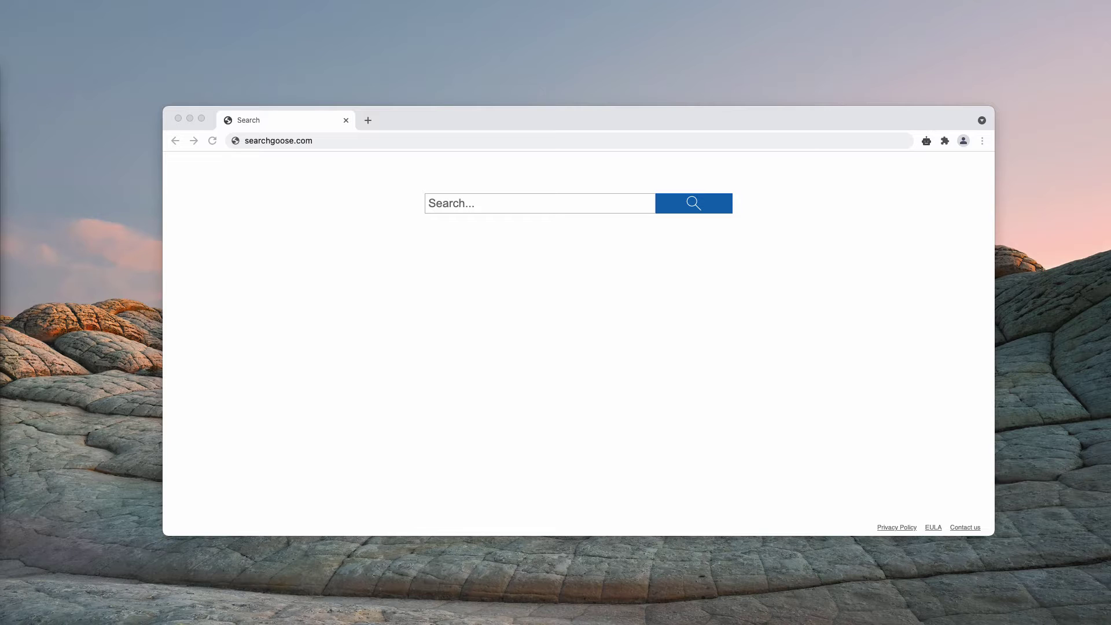
Step: Check the Applications folder in Finder for the searchgoose hijacker, then close it
left_click(452, 113)
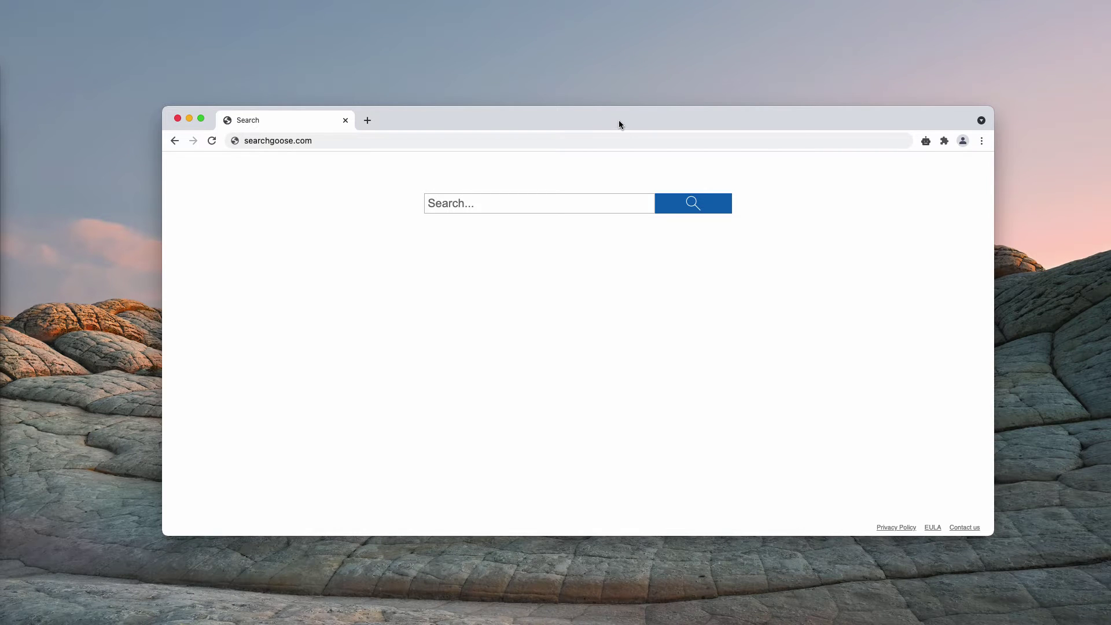
left_click_drag(620, 124, 619, 124)
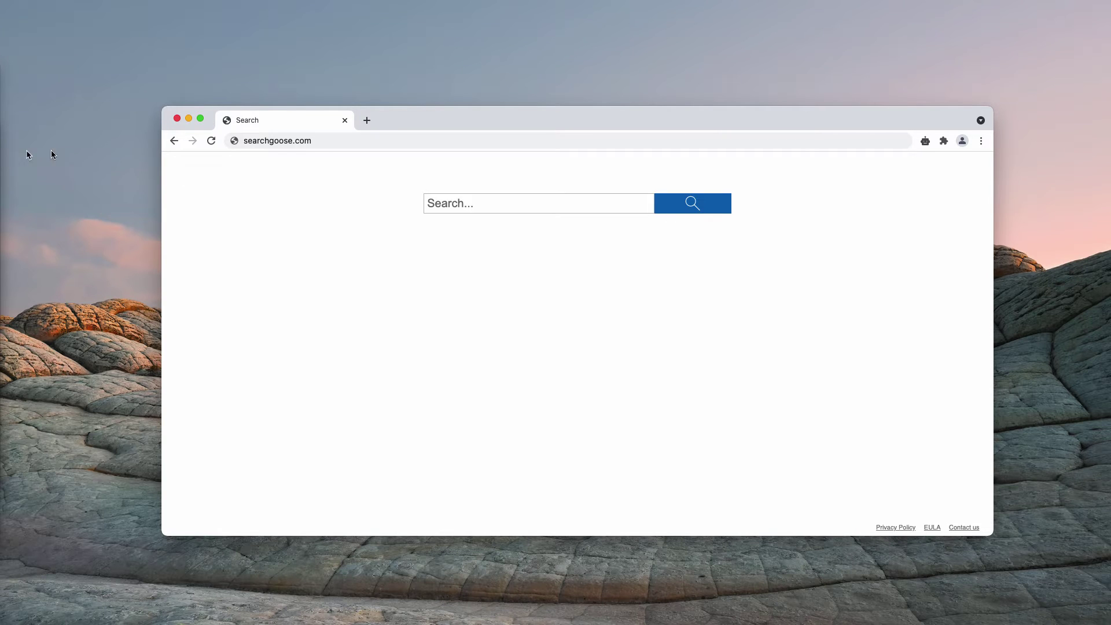
left_click_drag(429, 108, 431, 117)
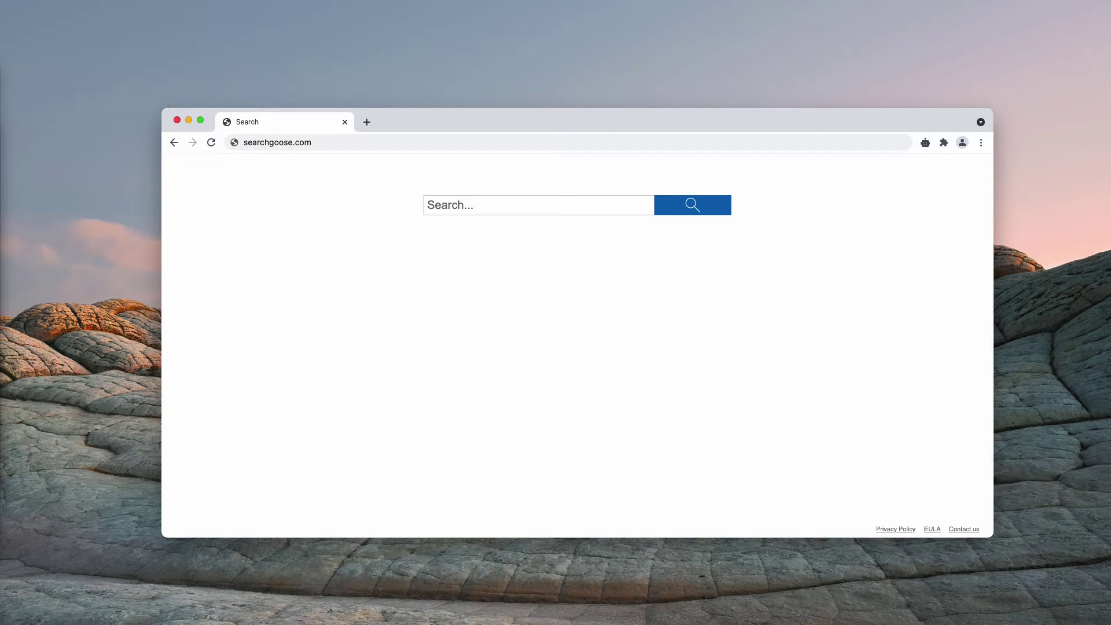
left_click_drag(410, 121, 409, 124)
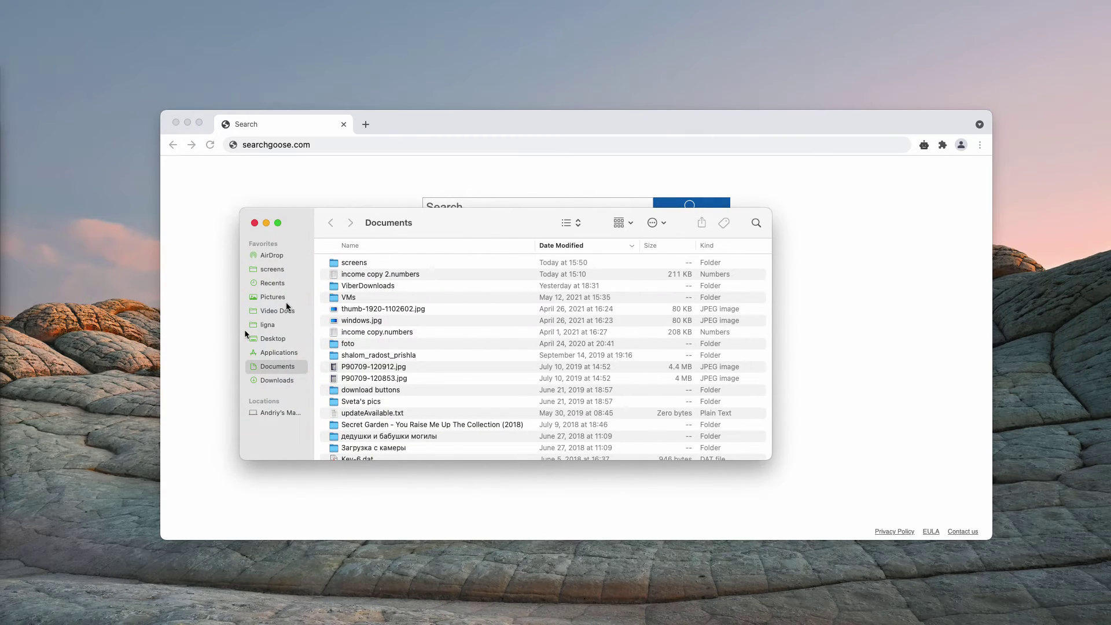
left_click(277, 350)
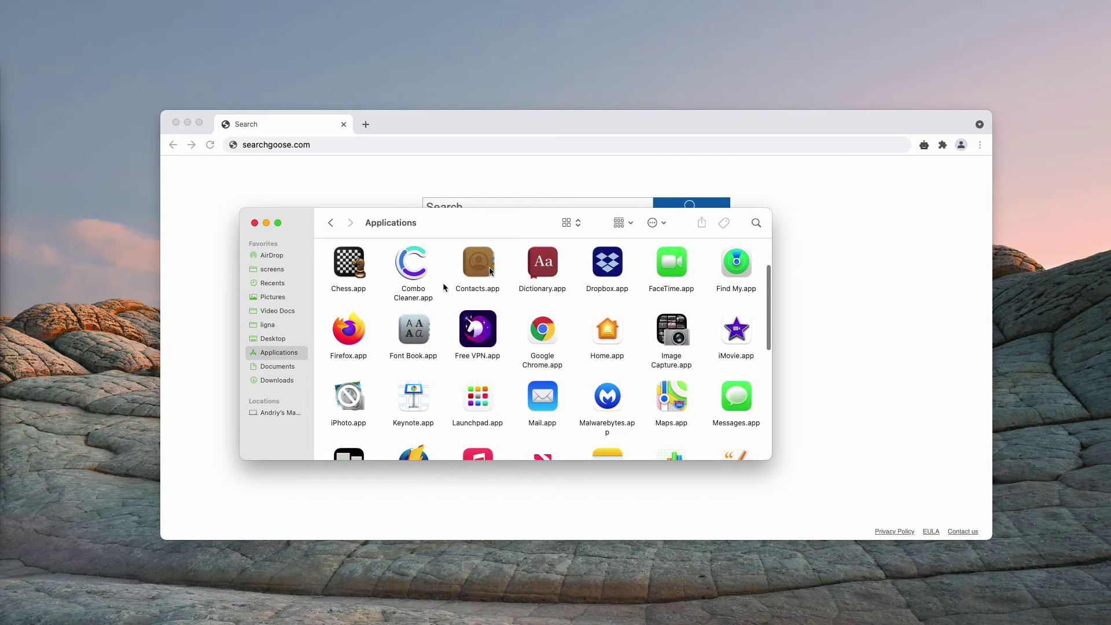
left_click_drag(767, 334, 772, 308)
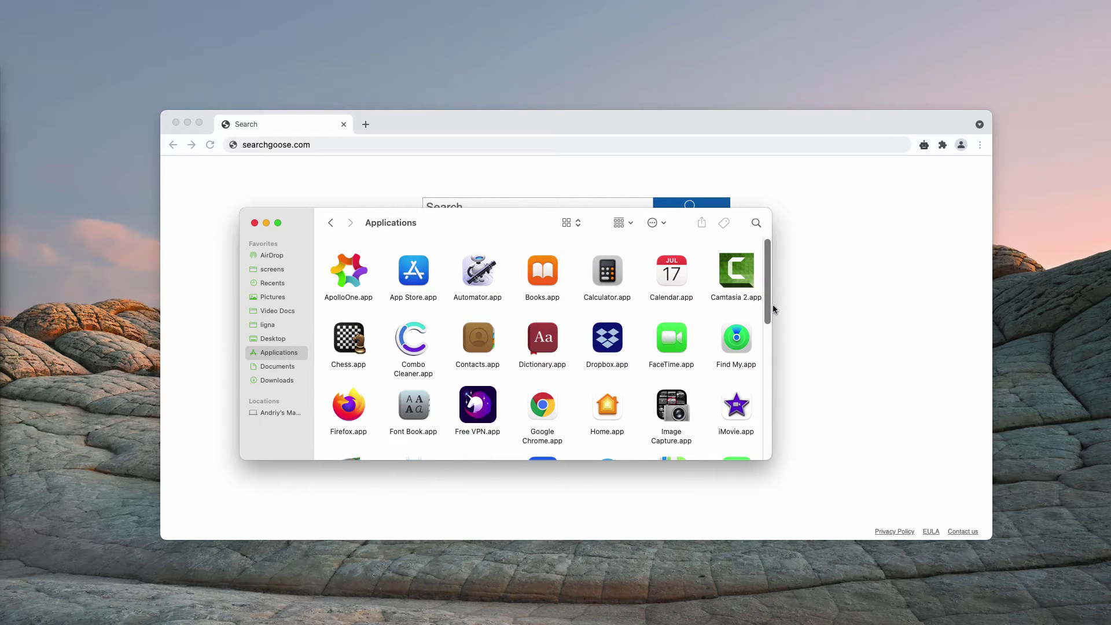
left_click_drag(469, 227, 503, 255)
mouse_move(800, 286)
left_mouse_down()
mouse_move(800, 450)
mouse_move(793, 414)
left_mouse_up()
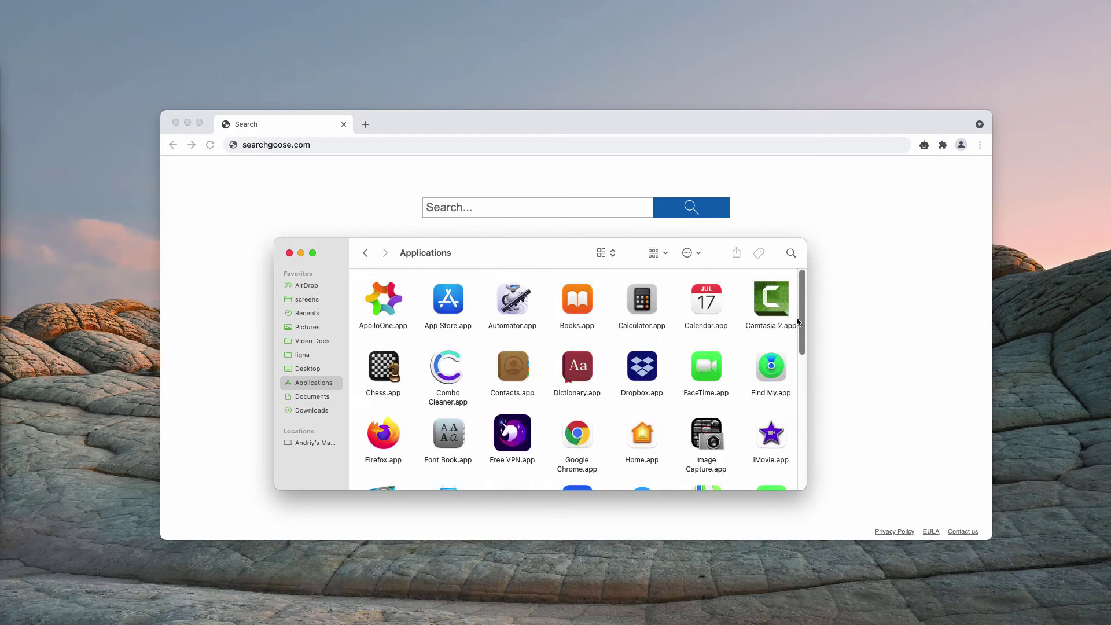
scroll(495, 260, "up", 5)
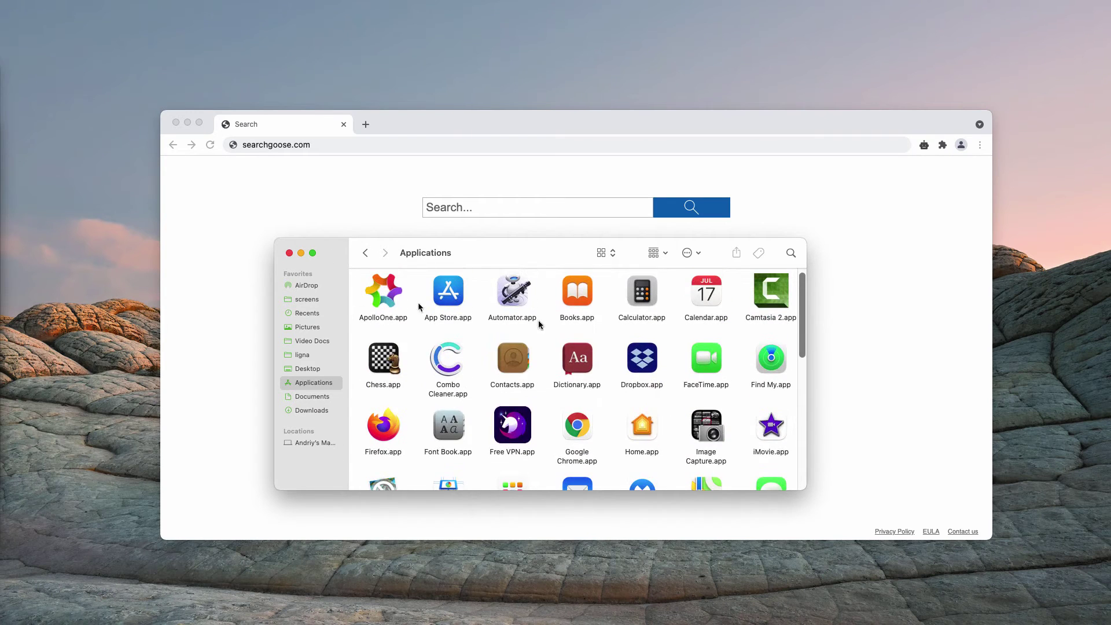
scroll(598, 415, "down", 5)
scroll(571, 420, "down", 3)
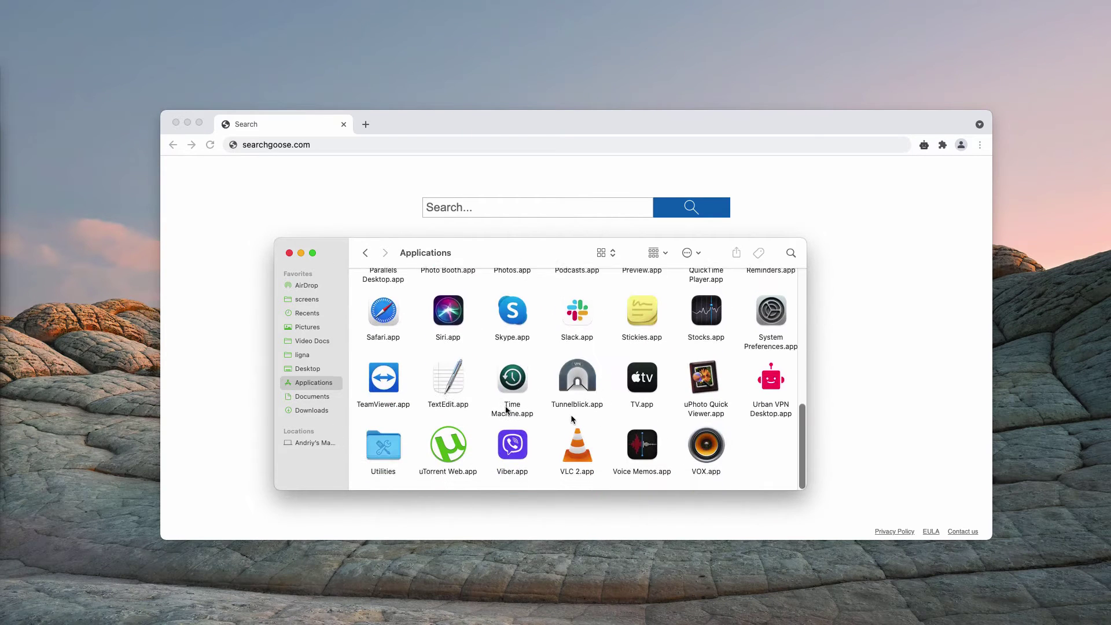
left_click(289, 252)
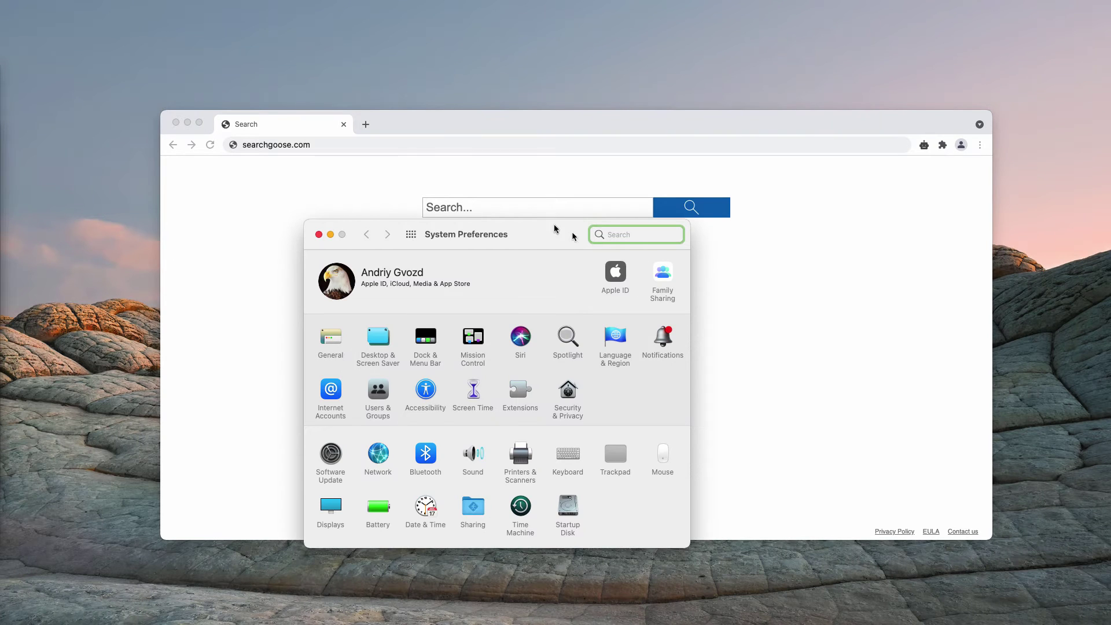
Step: Close System Preferences and review Chrome's installed extensions, showing Urban Free VPN
left_click_drag(538, 230, 544, 190)
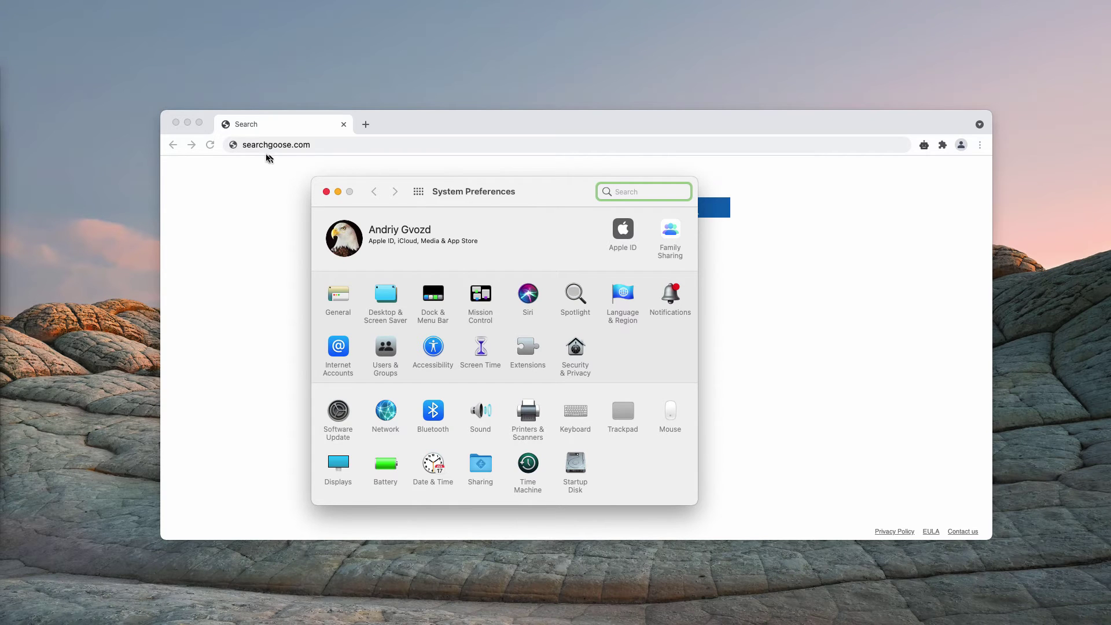
left_click(325, 192)
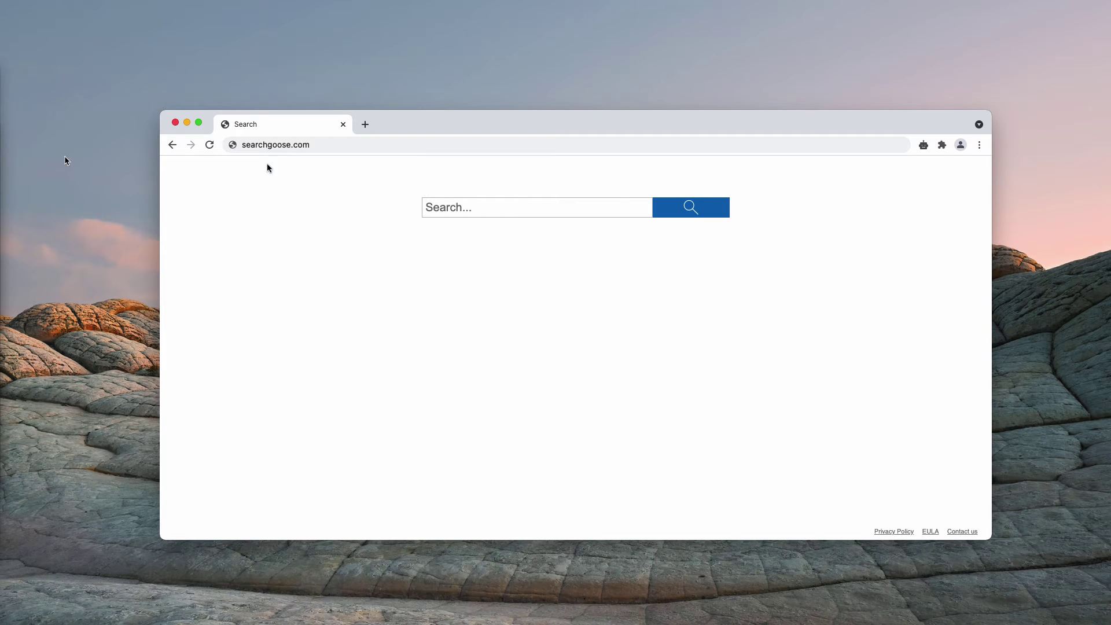
left_click(977, 144)
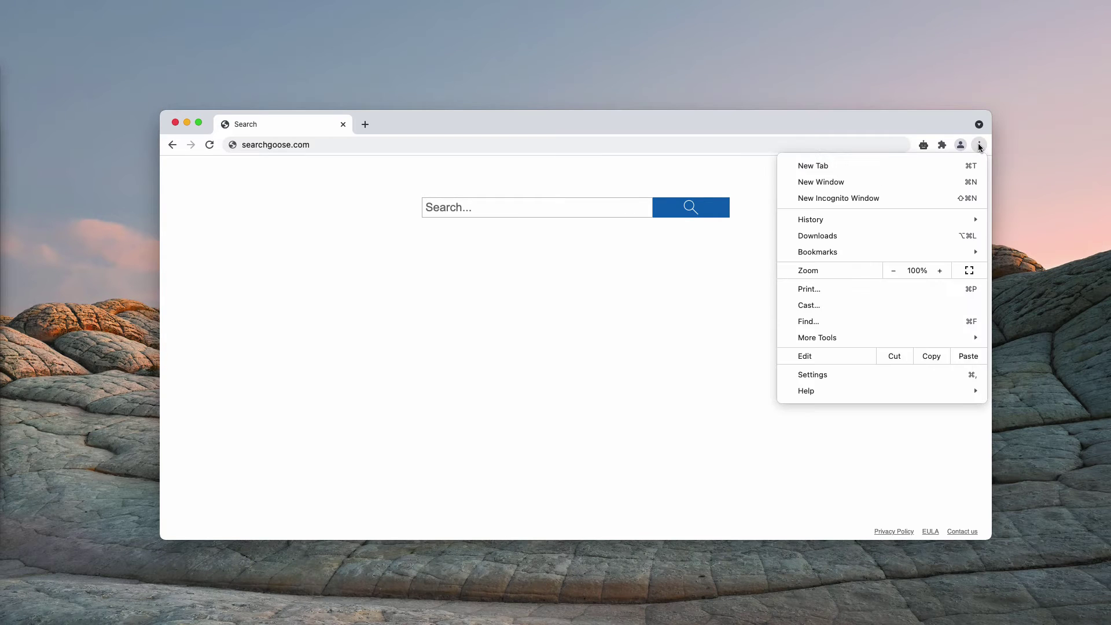
mouse_move(881, 338)
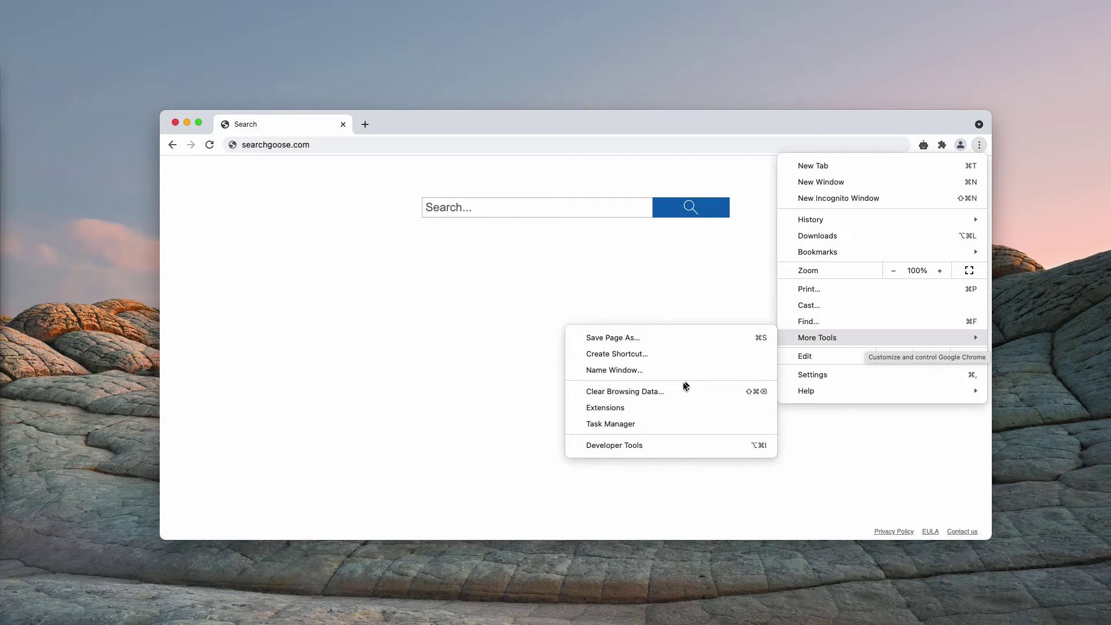
left_click(675, 399)
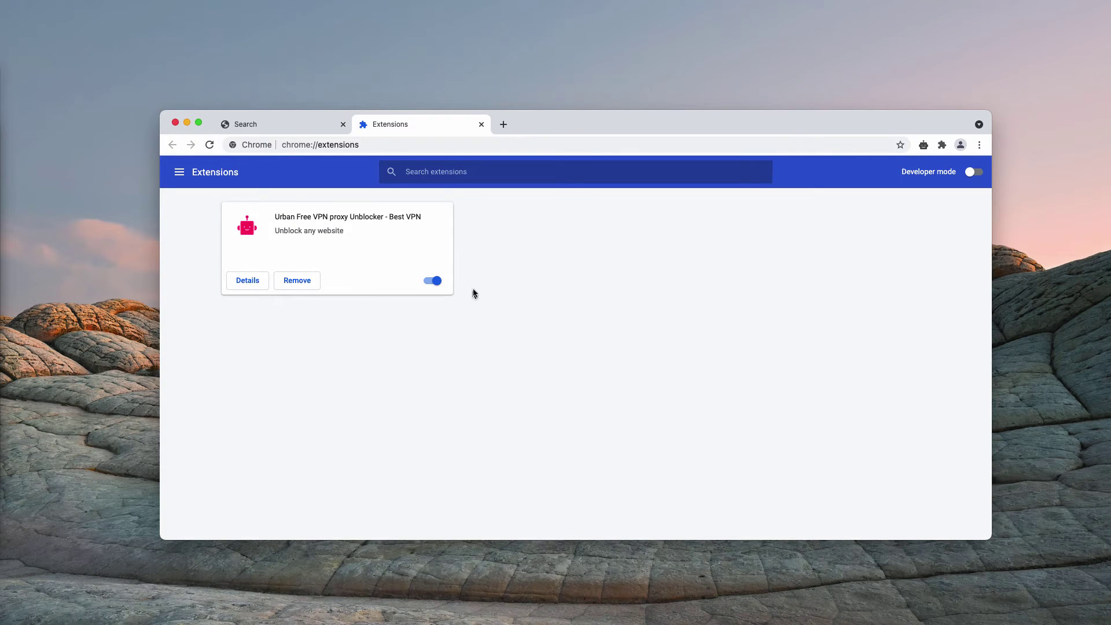
left_click_drag(585, 113, 583, 121)
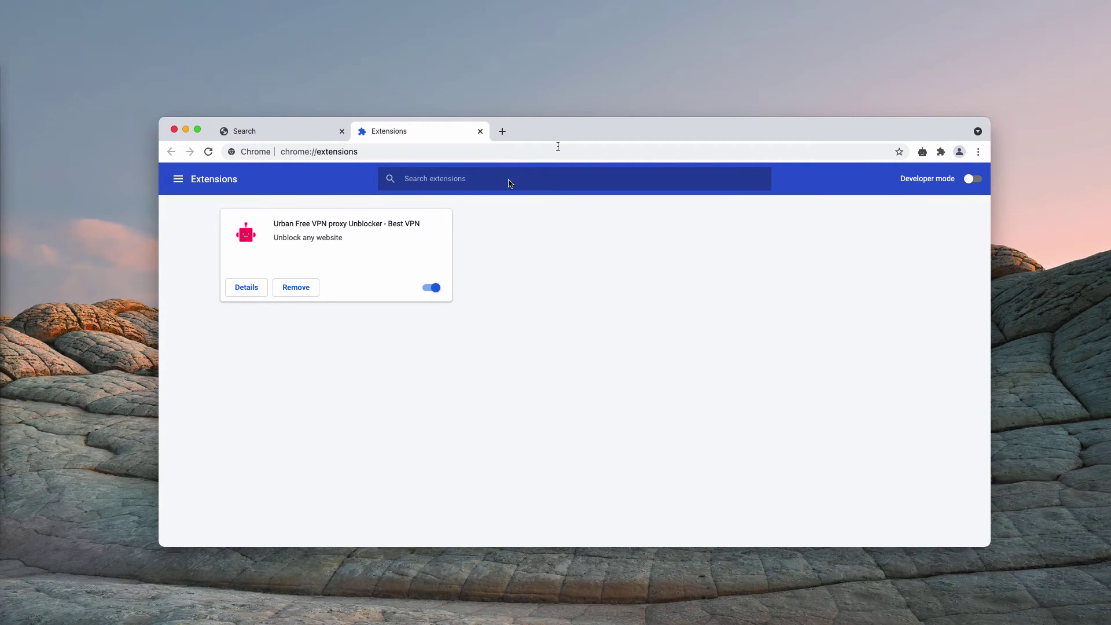
Step: Load combocleaner.com in the Chrome address bar
key("super+f")
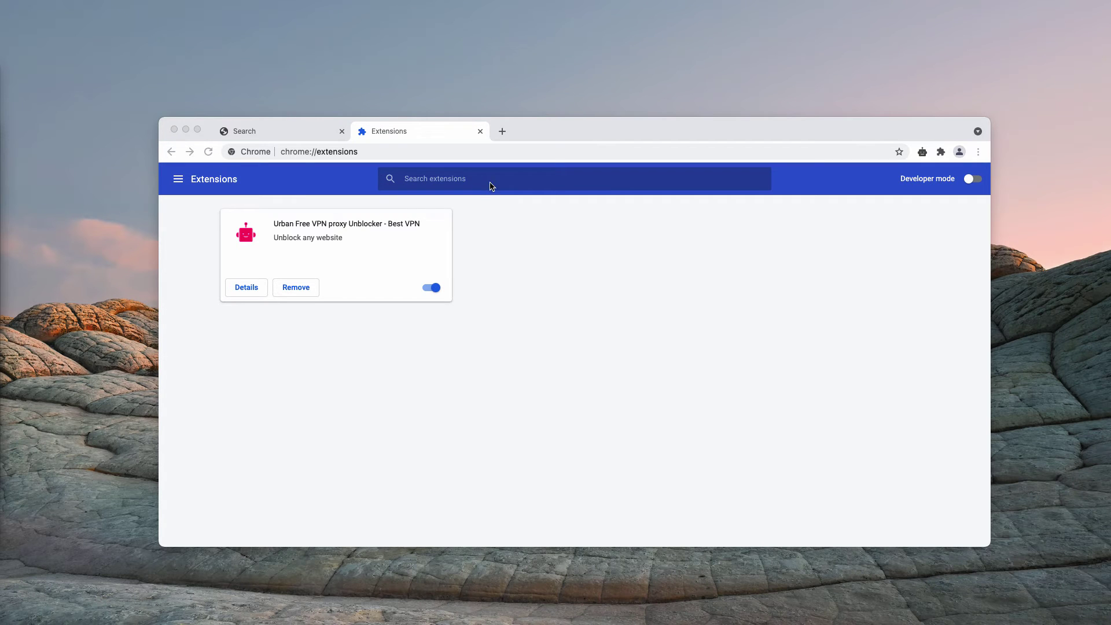
left_click(437, 157)
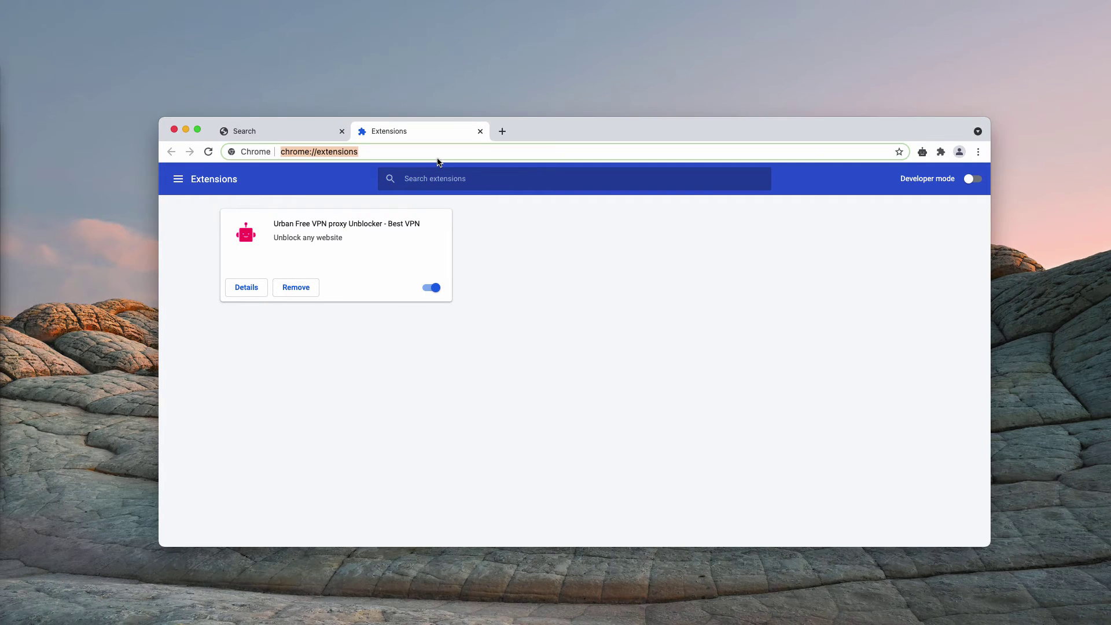
type("combocleaner.com")
key("Return")
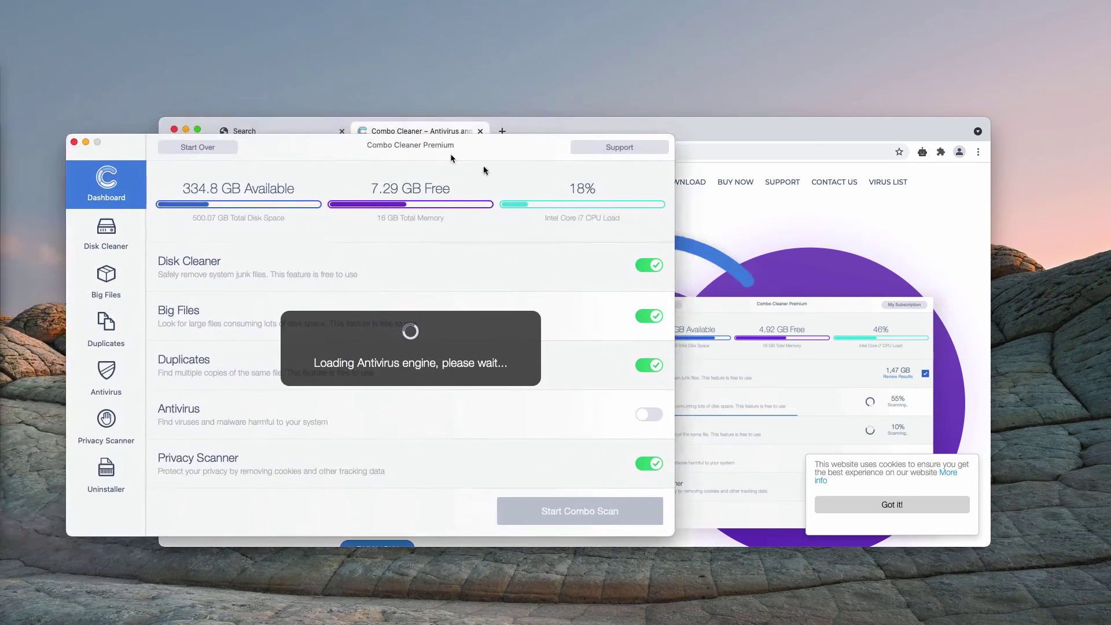
Step: Move Combo Cleaner aside, close Chrome and start a full combo scan of the Mac
left_click_drag(529, 132, 608, 168)
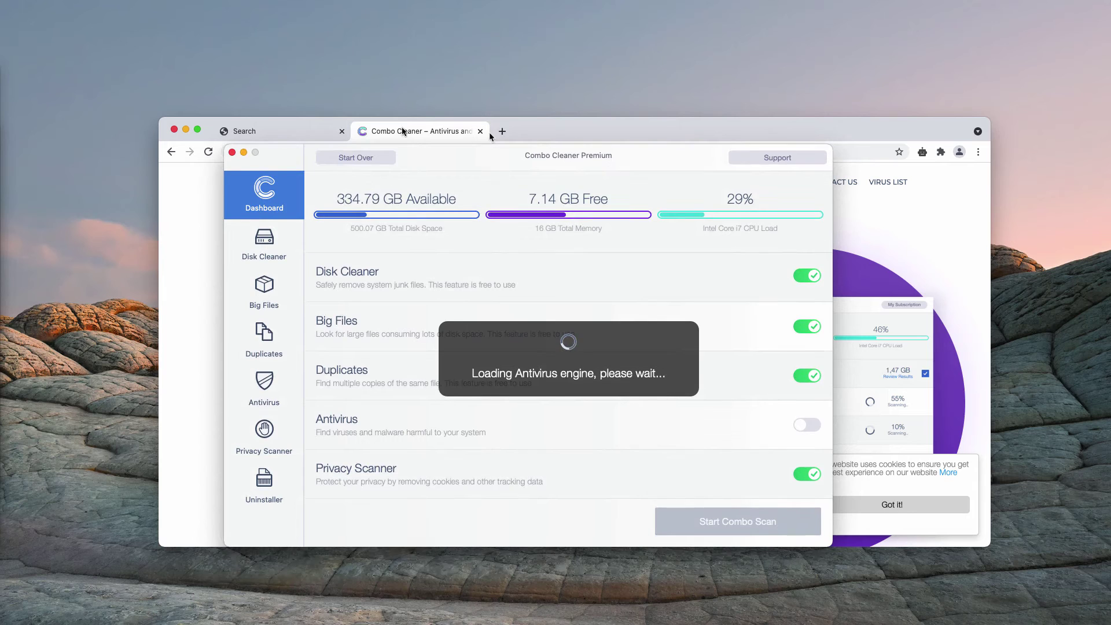
left_click(174, 130)
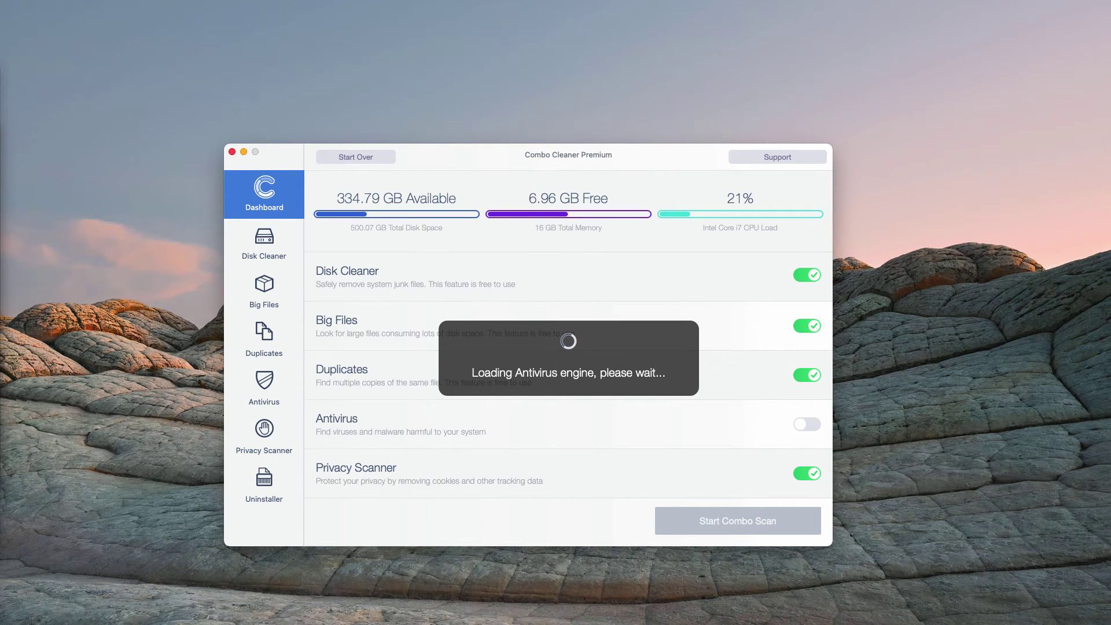
left_click(771, 520)
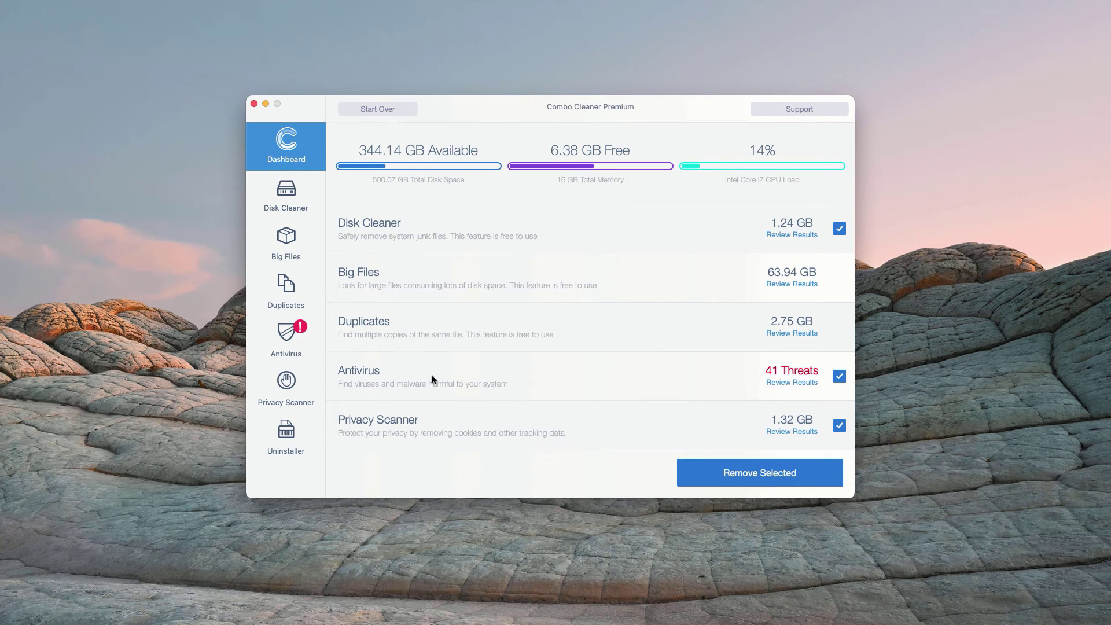
Step: Review the 41 antivirus threats and reveal Install-6.dmg in the Downloads folder
left_click(789, 385)
scroll(539, 333, "down", 1)
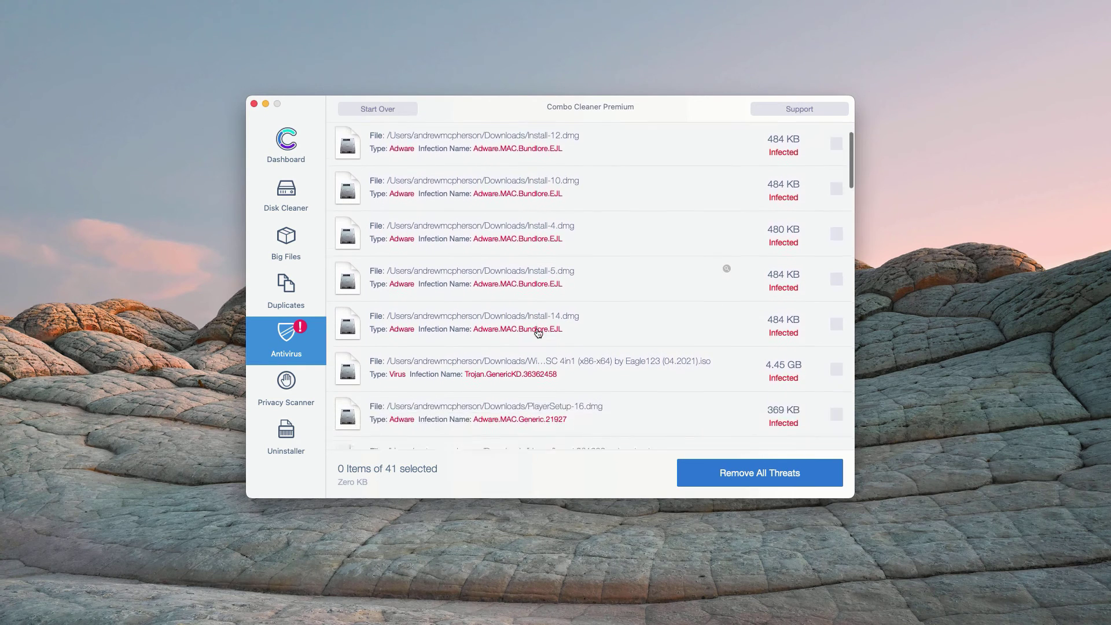
scroll(538, 333, "down", 4)
scroll(539, 332, "up", 4)
scroll(537, 332, "down", 1)
scroll(538, 333, "up", 2)
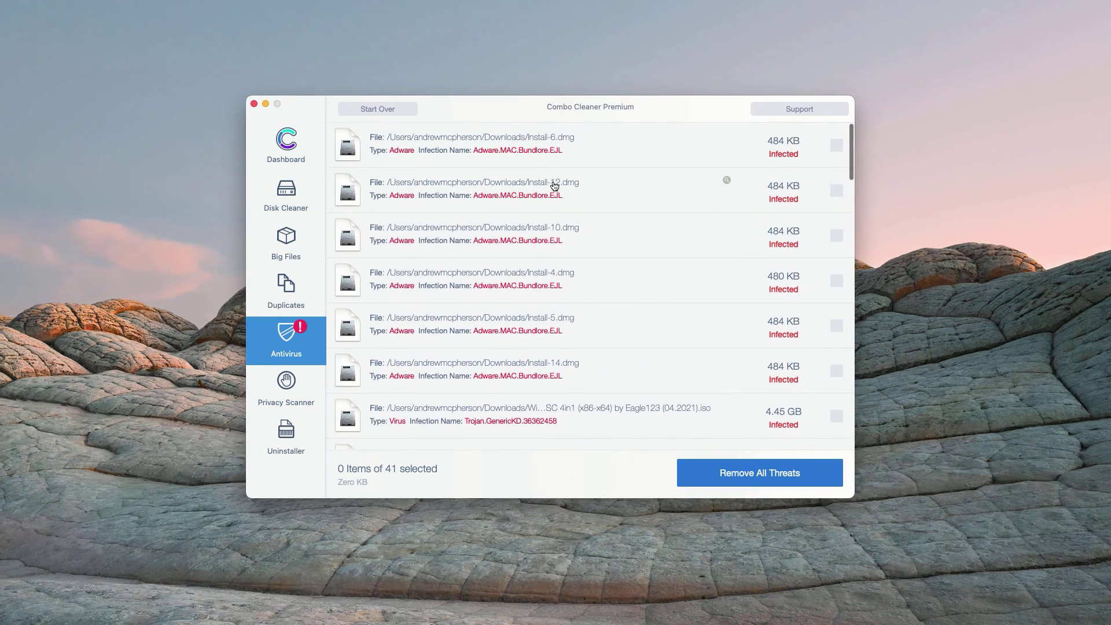
scroll(539, 178, "down", 5)
scroll(542, 213, "down", 1)
scroll(545, 247, "down", 4)
scroll(545, 247, "down", 2)
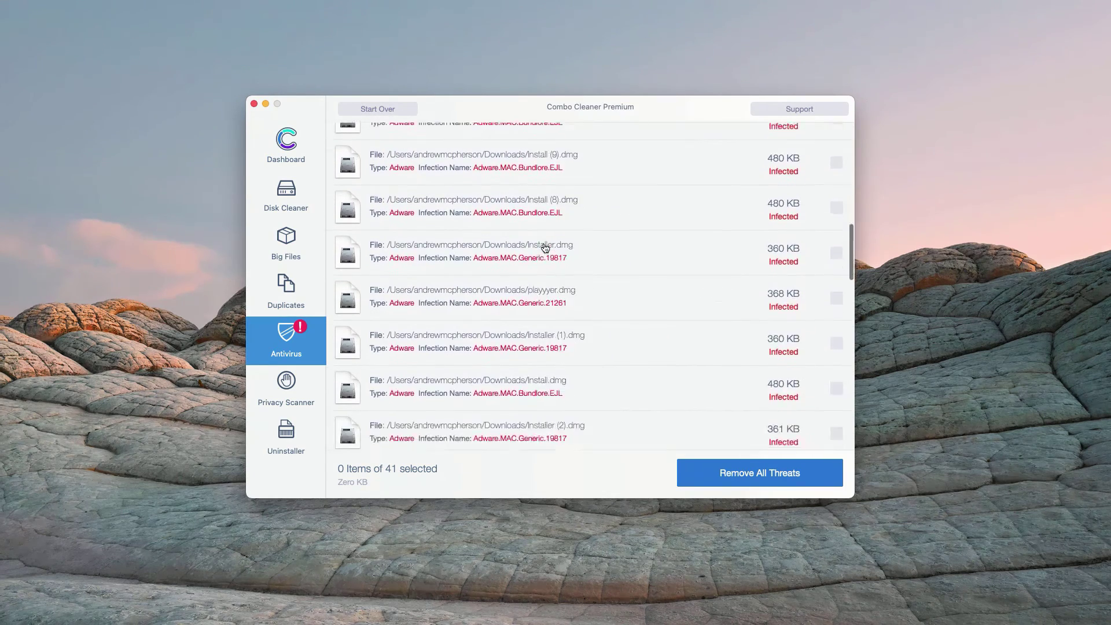
scroll(545, 249, "down", 3)
scroll(545, 250, "down", 2)
scroll(544, 252, "down", 3)
scroll(544, 252, "up", 5)
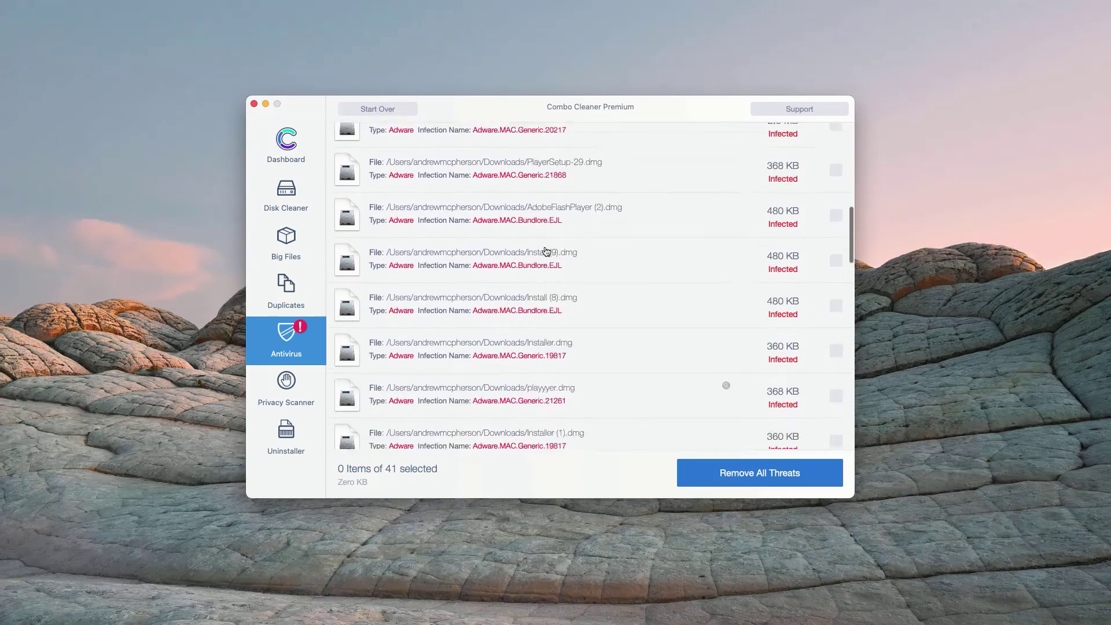
scroll(546, 248, "up", 4)
scroll(544, 217, "up", 1)
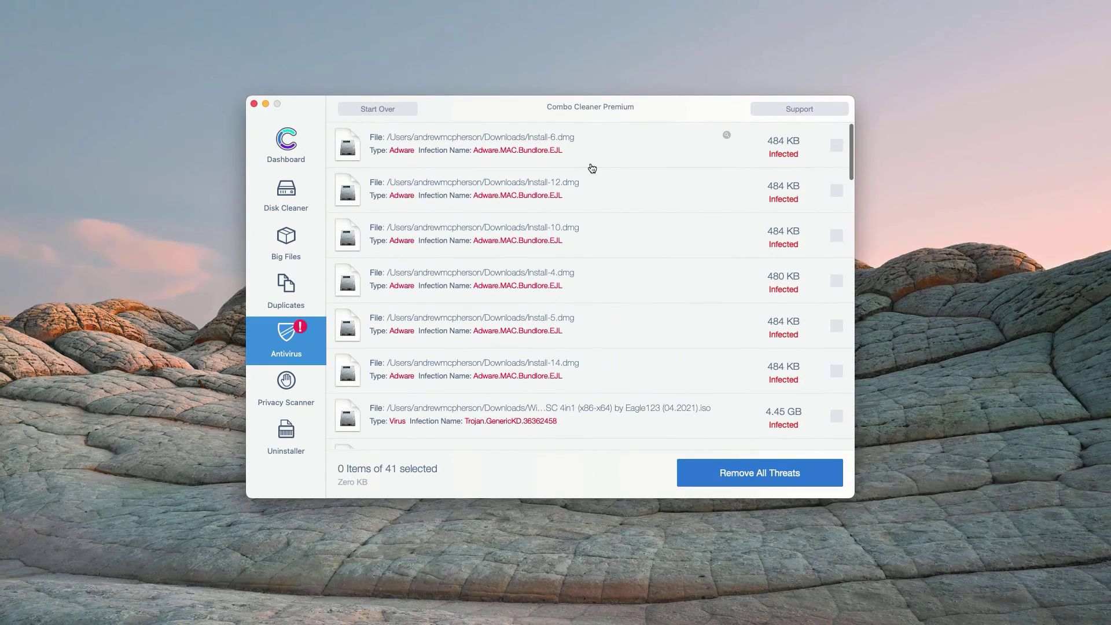
mouse_move(727, 138)
left_click(728, 138)
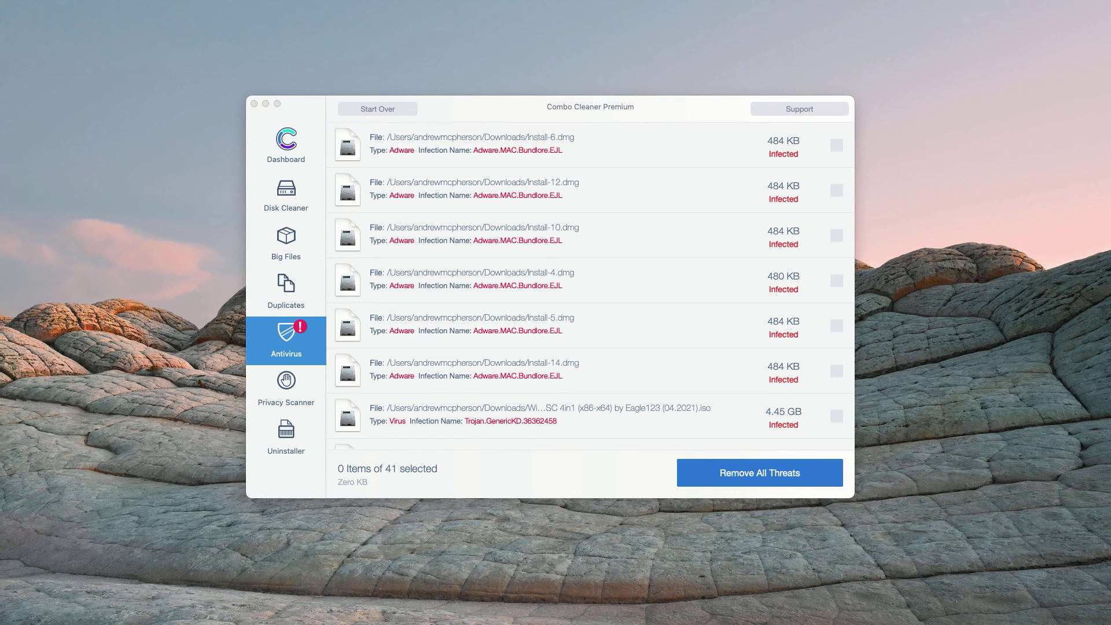
left_click_drag(244, 87, 440, 110)
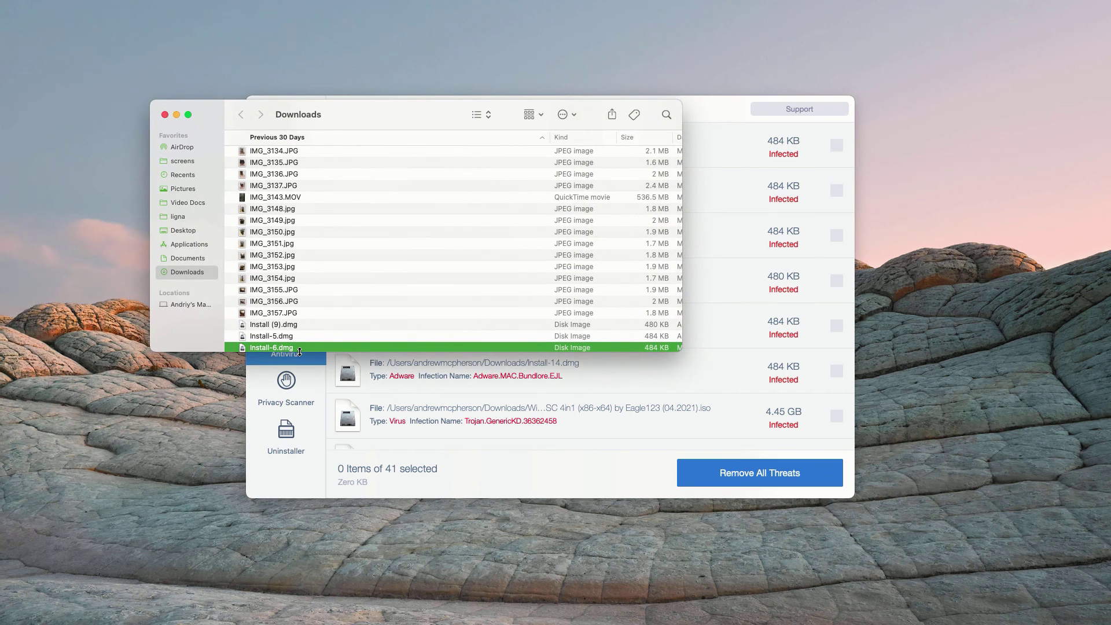
Step: Move Install-6.dmg to the Trash and close the Downloads window
right_click(396, 345)
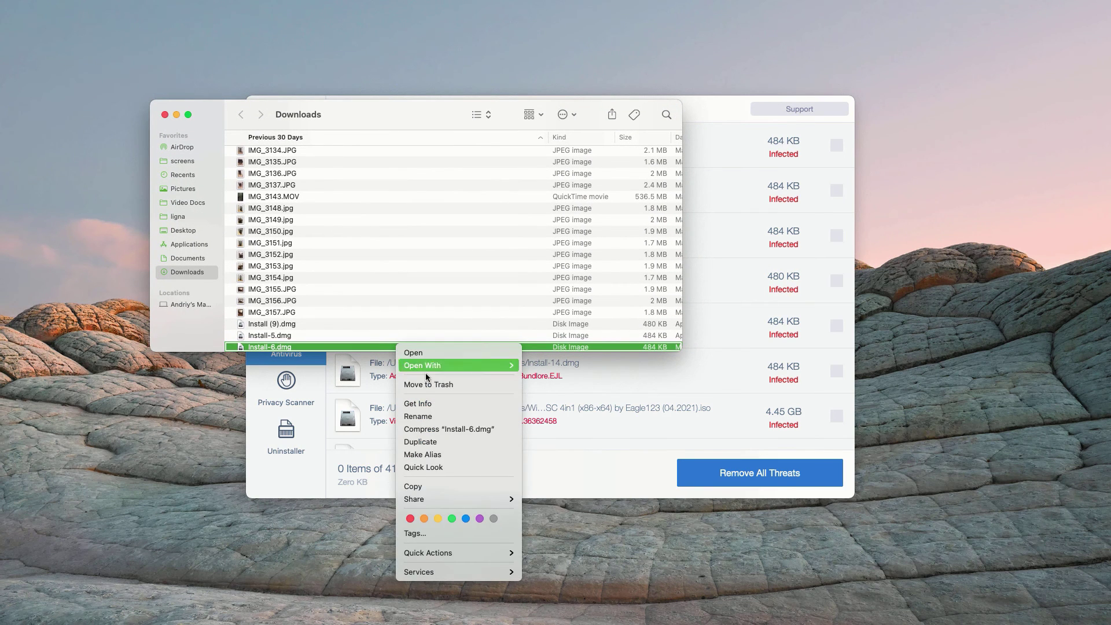
left_click(433, 384)
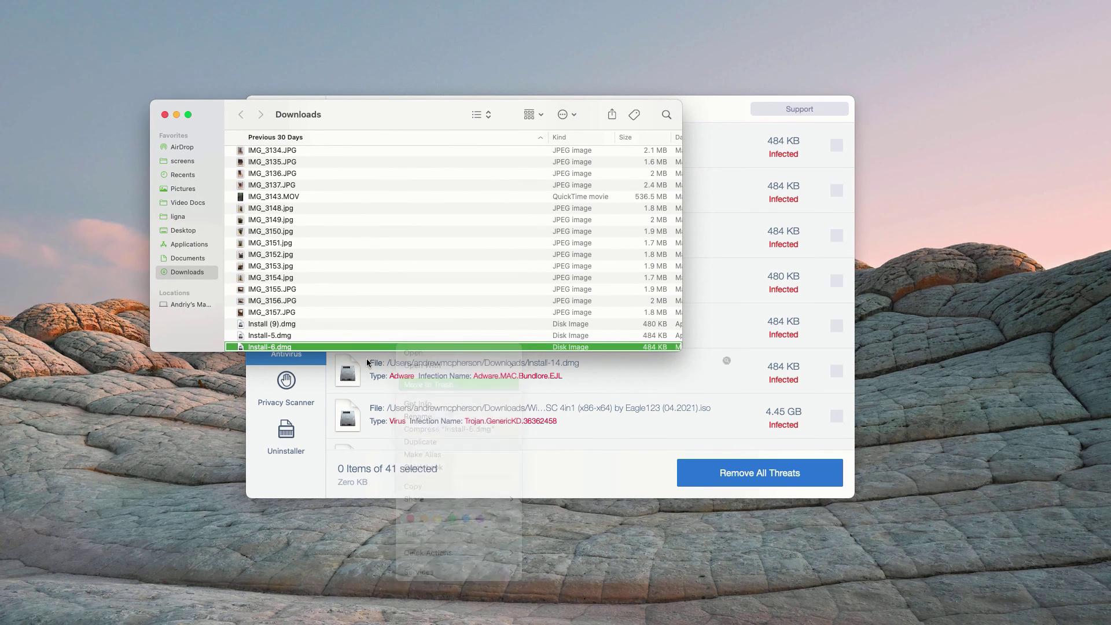
left_click(166, 114)
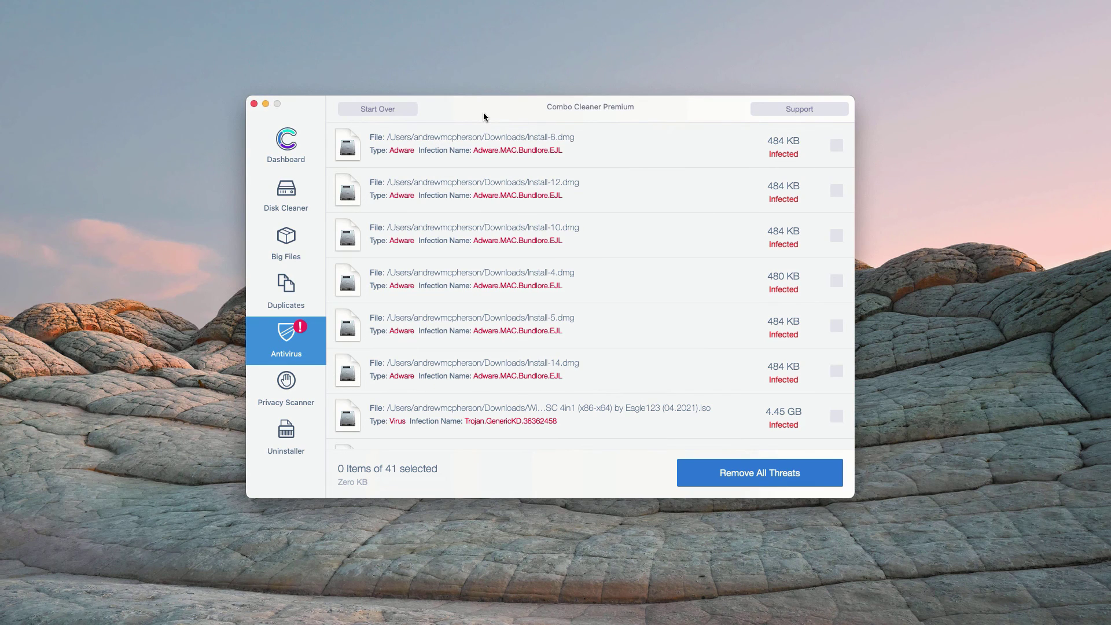